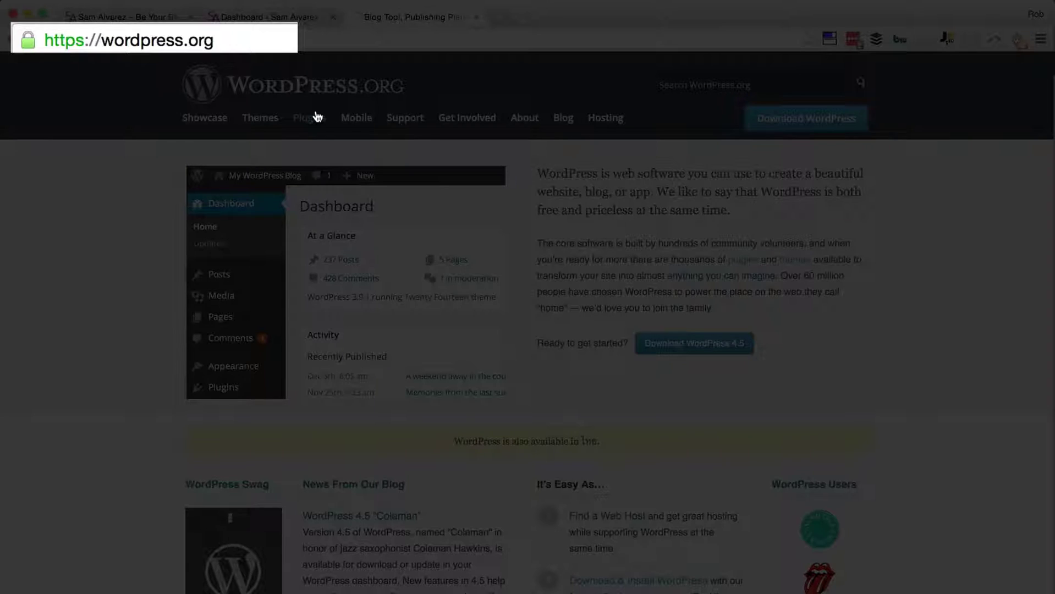
Search the WordPress.org plugin directory for 'aweber' and browse the results.
click(317, 116)
click(676, 214)
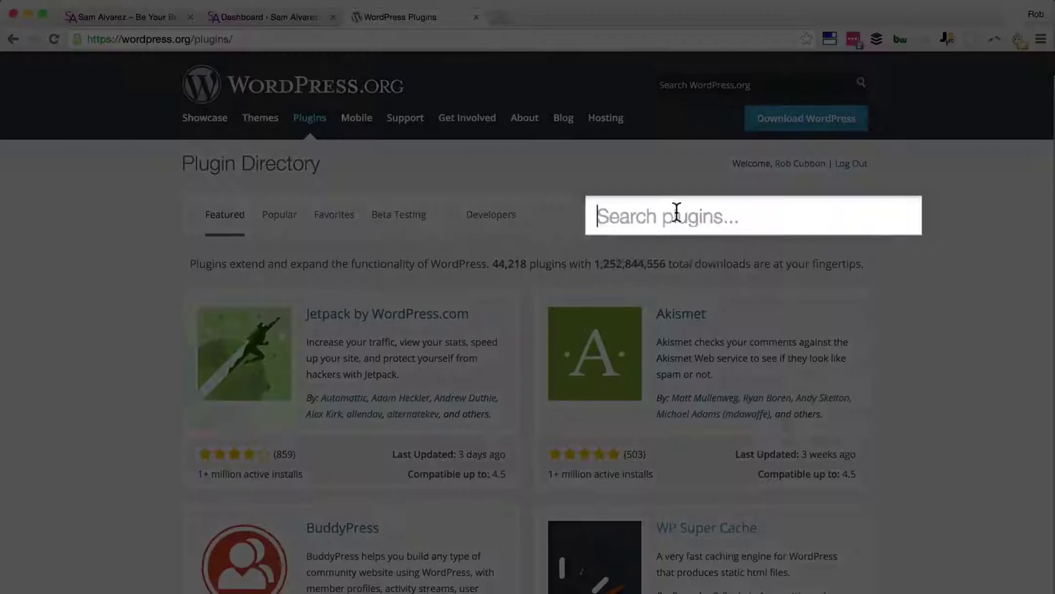
text(aweber)
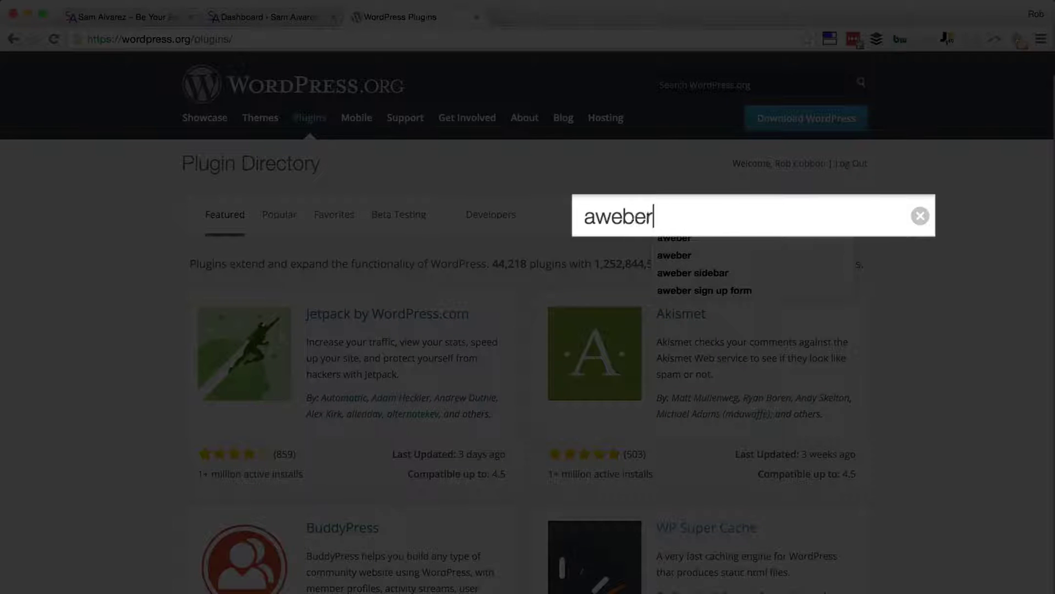
key(Return)
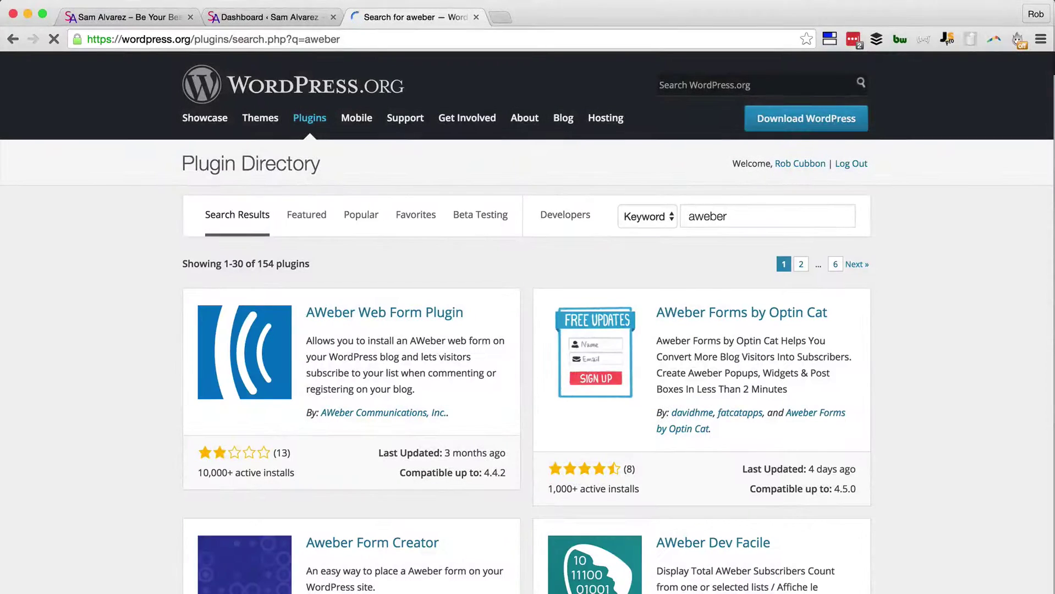
scroll(690, 368, down, 5)
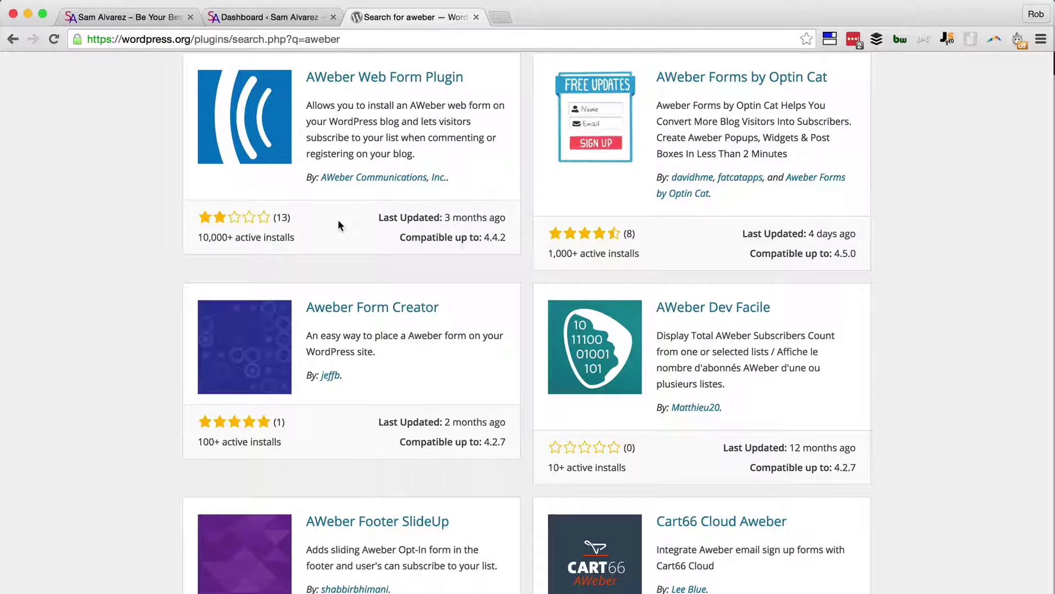
scroll(495, 248, up, 1)
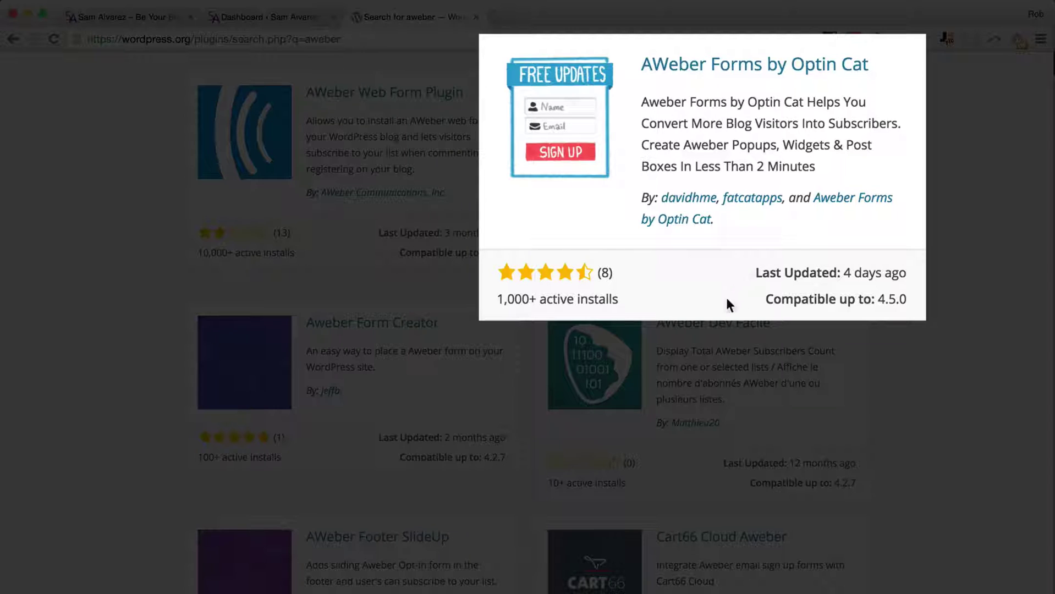
Copy the AWeber Forms by Optin Cat plugin name from its page and return to the dashboard.
triple_click(576, 303)
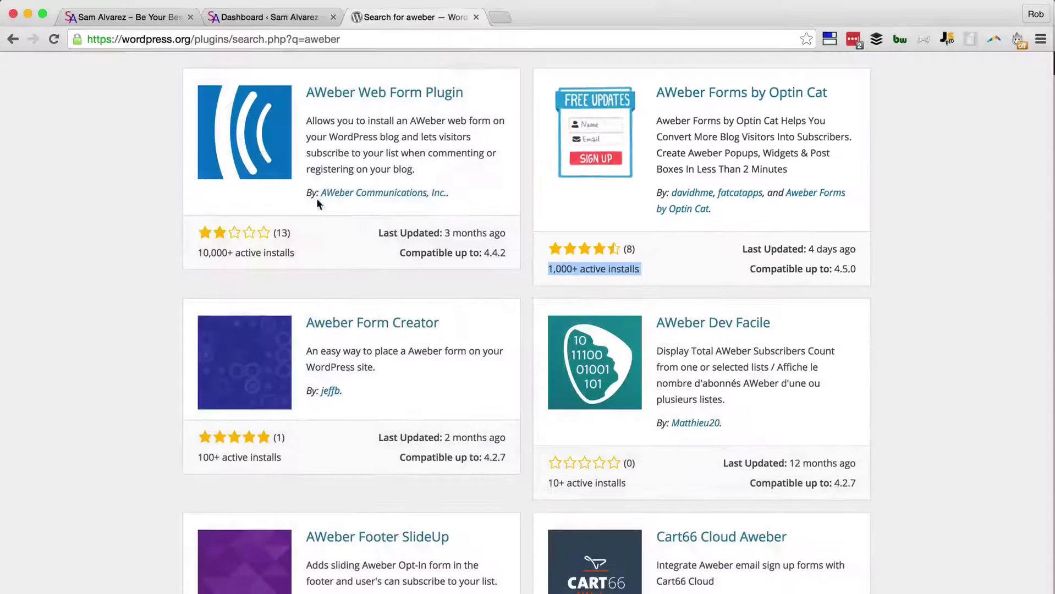
click(267, 17)
click(410, 17)
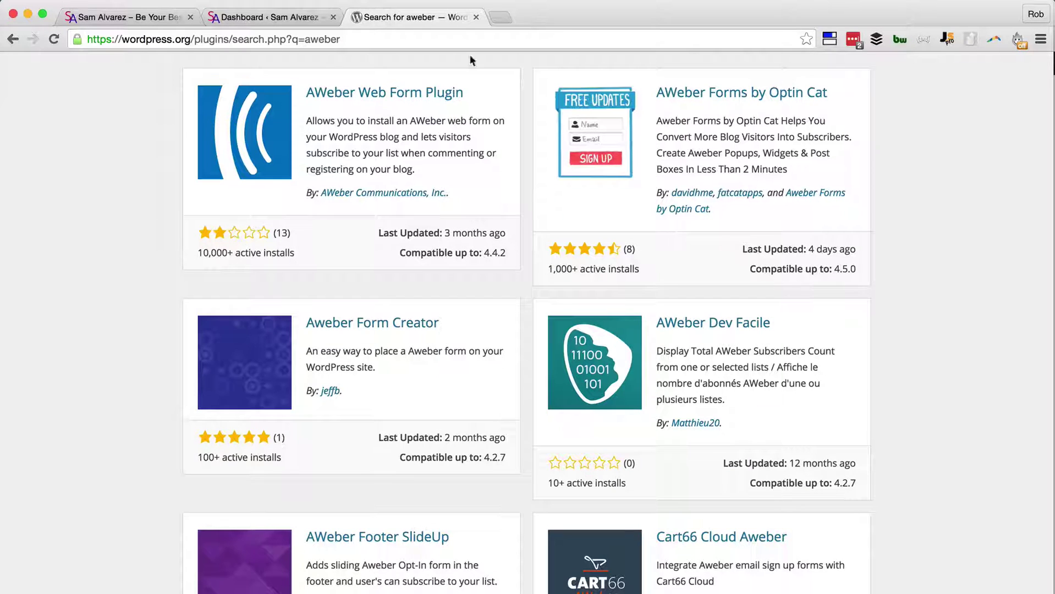
click(658, 94)
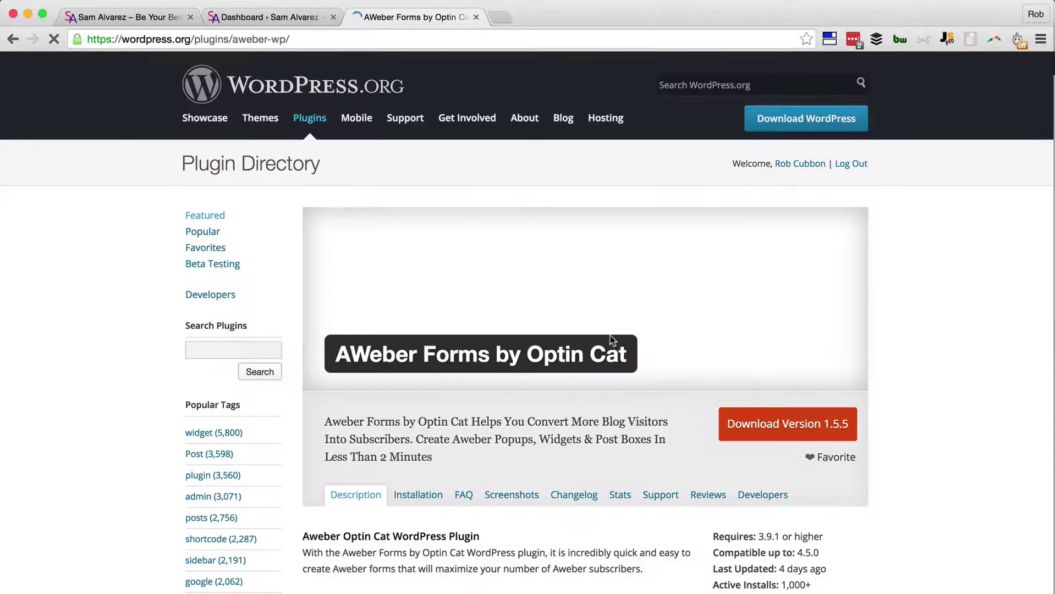
drag(335, 353, 627, 354)
key(super+c)
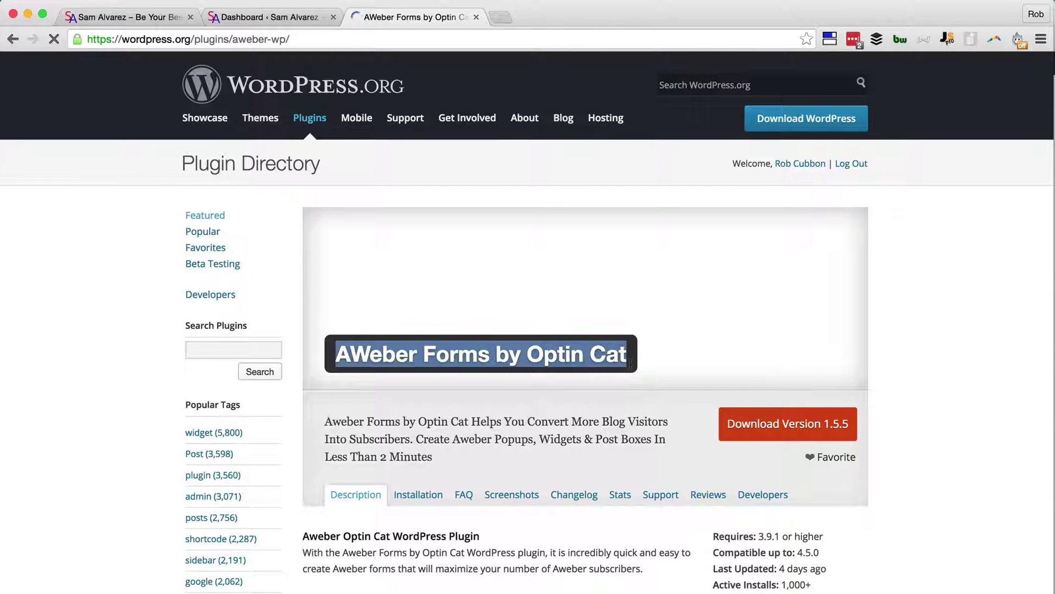
key(super+alt+Left)
mouse_move(44, 337)
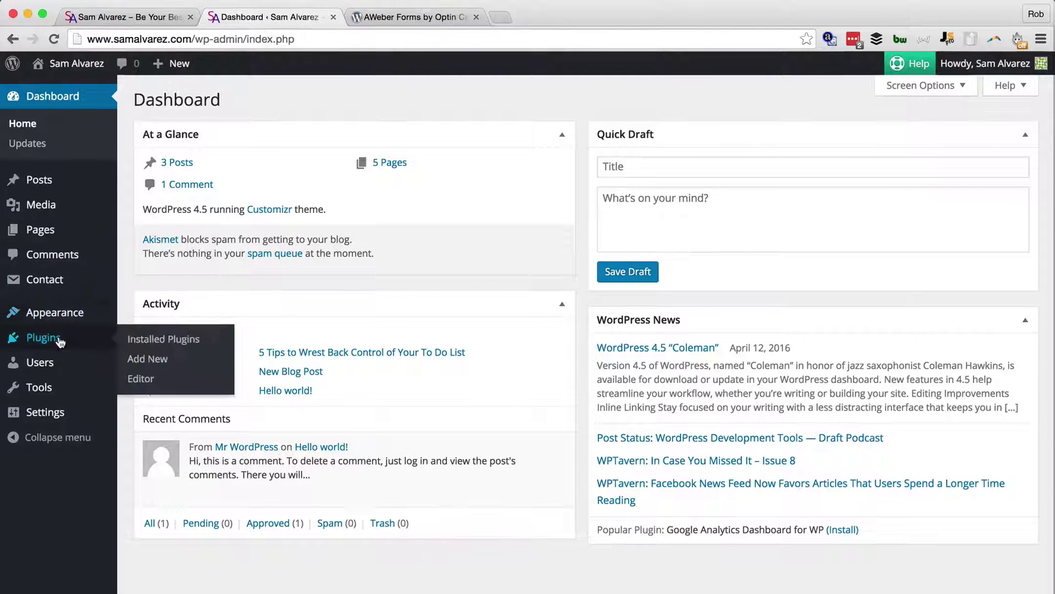
Search Add New plugins for the pasted AWeber Forms by Optin Cat name, then install and activate it.
click(203, 363)
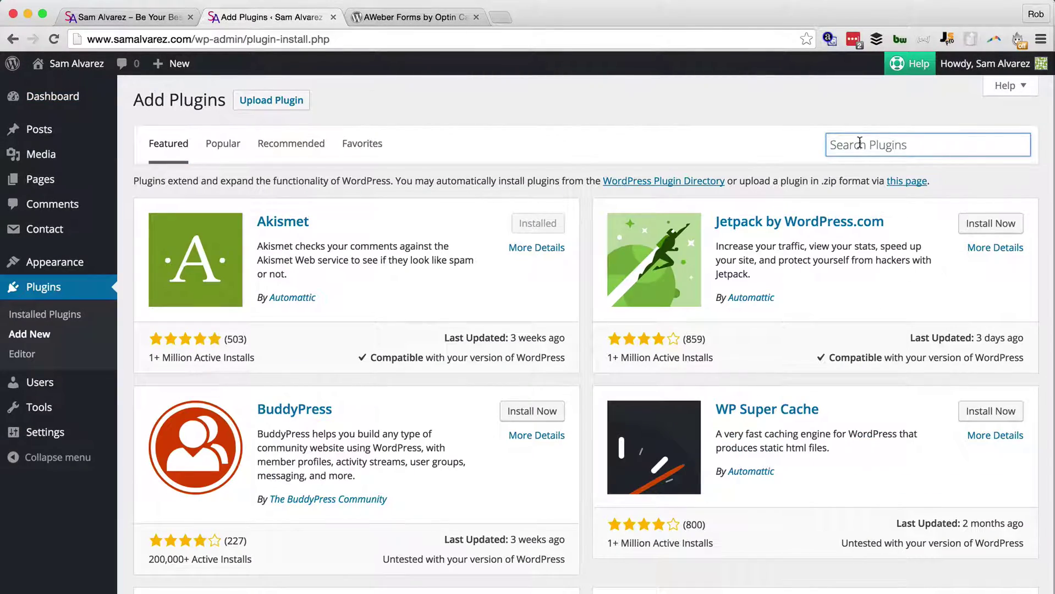
key(super+v)
key(Return)
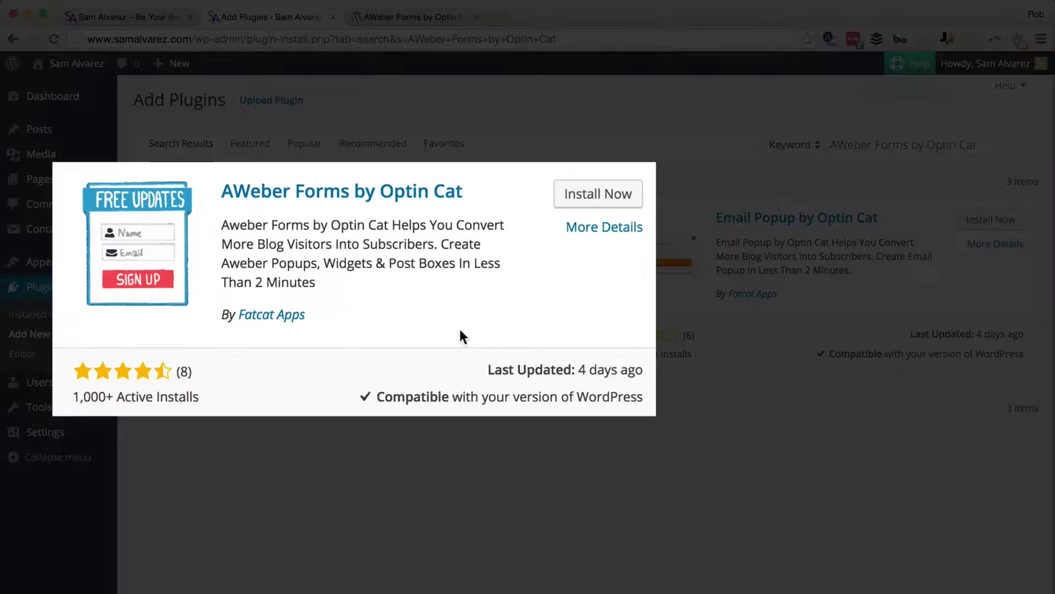
click(572, 202)
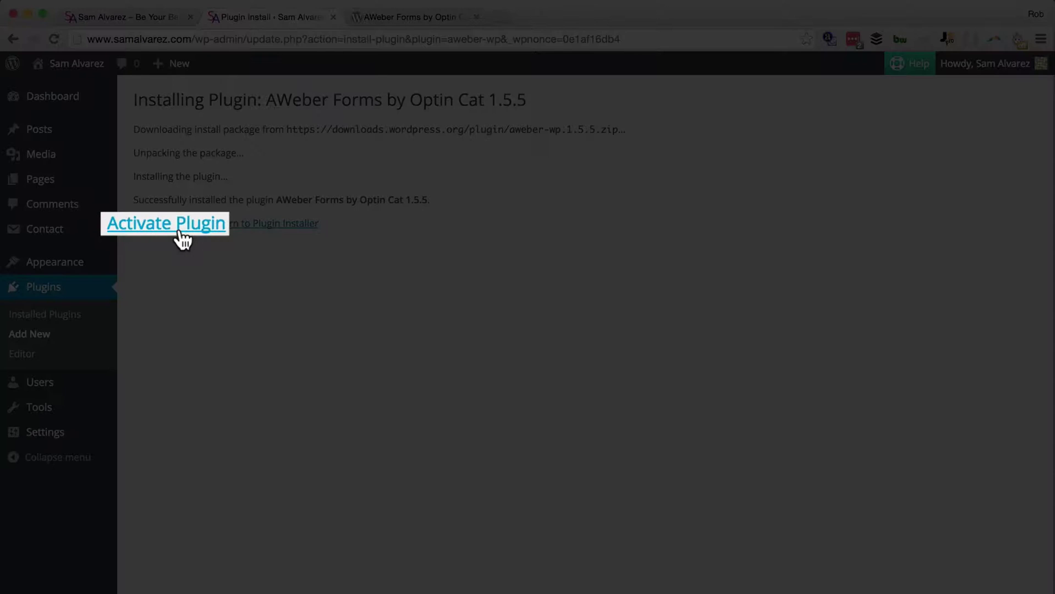
click(171, 225)
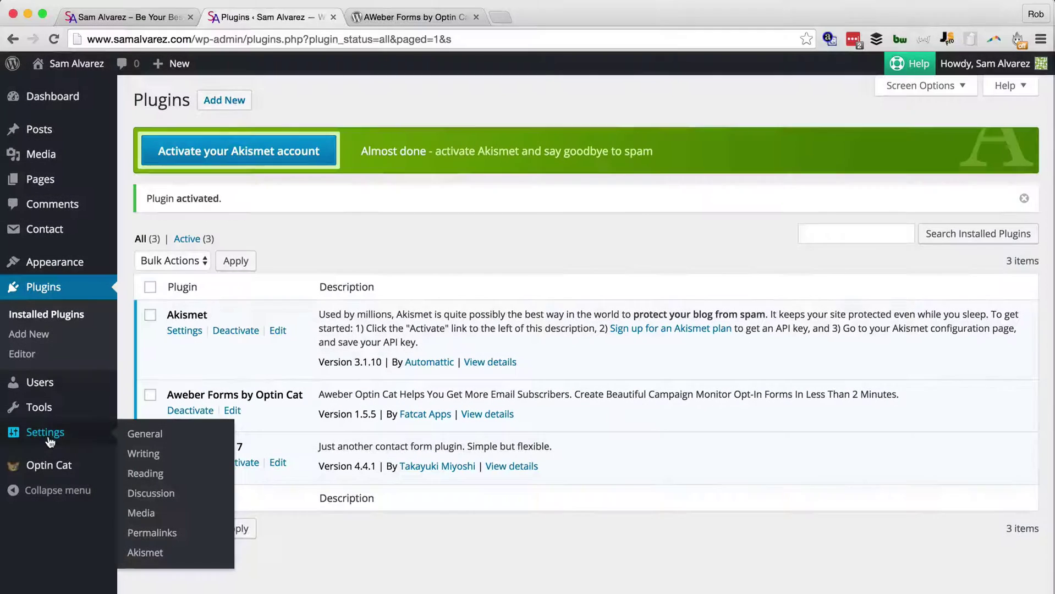
mouse_move(98, 467)
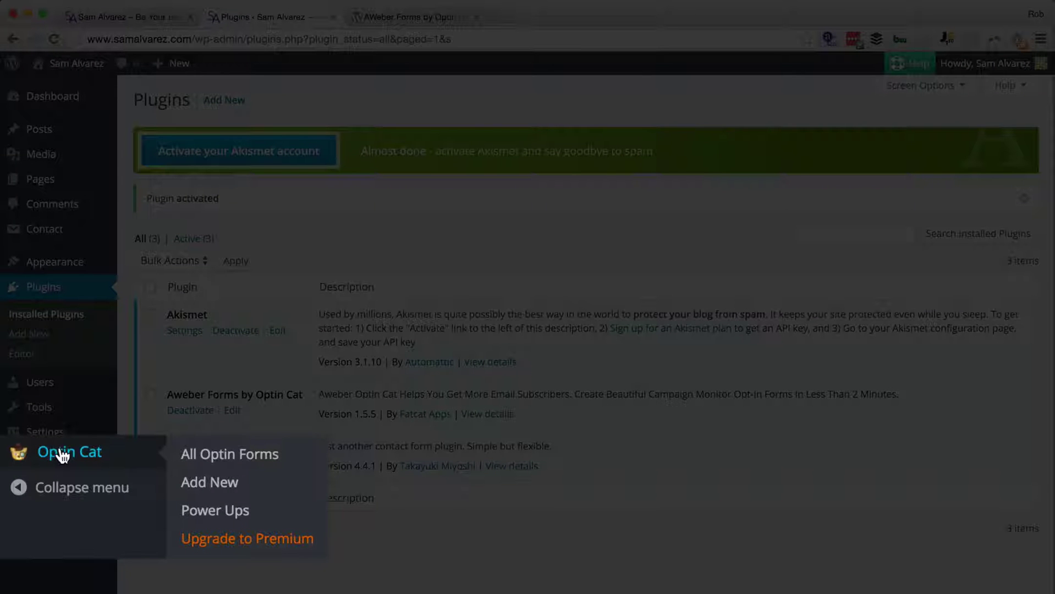
Create a new Optin Cat sidebar widget form named 'sidebar signup' using Layout 1.
click(193, 487)
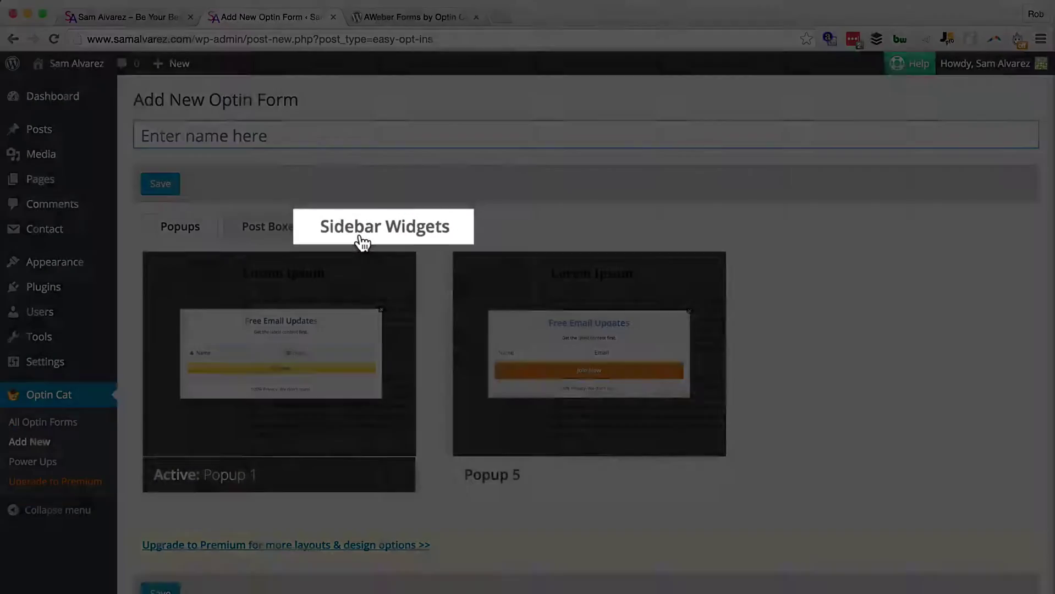
click(359, 236)
click(268, 138)
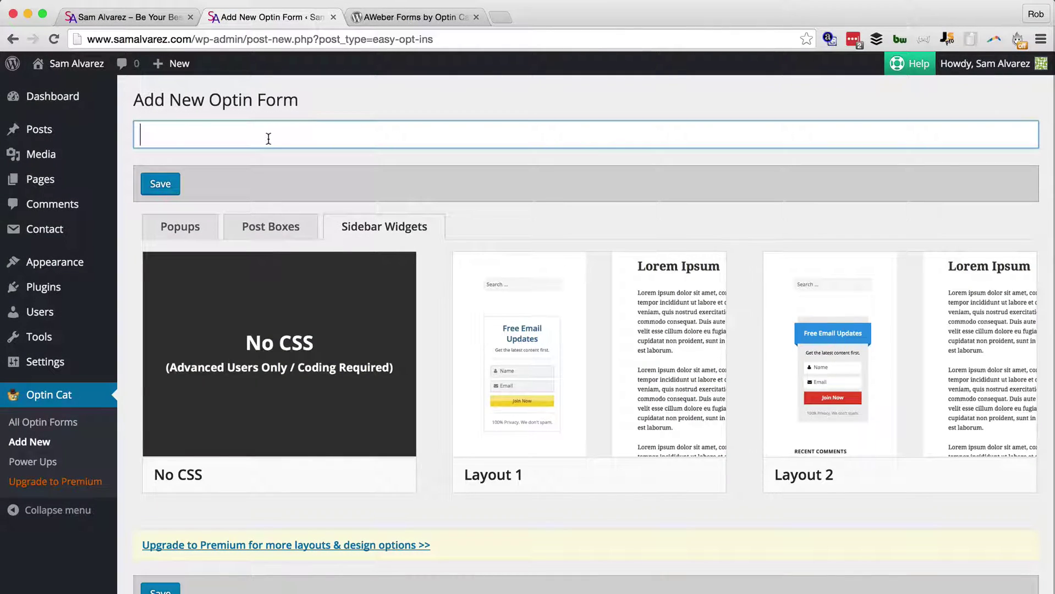
text(side)
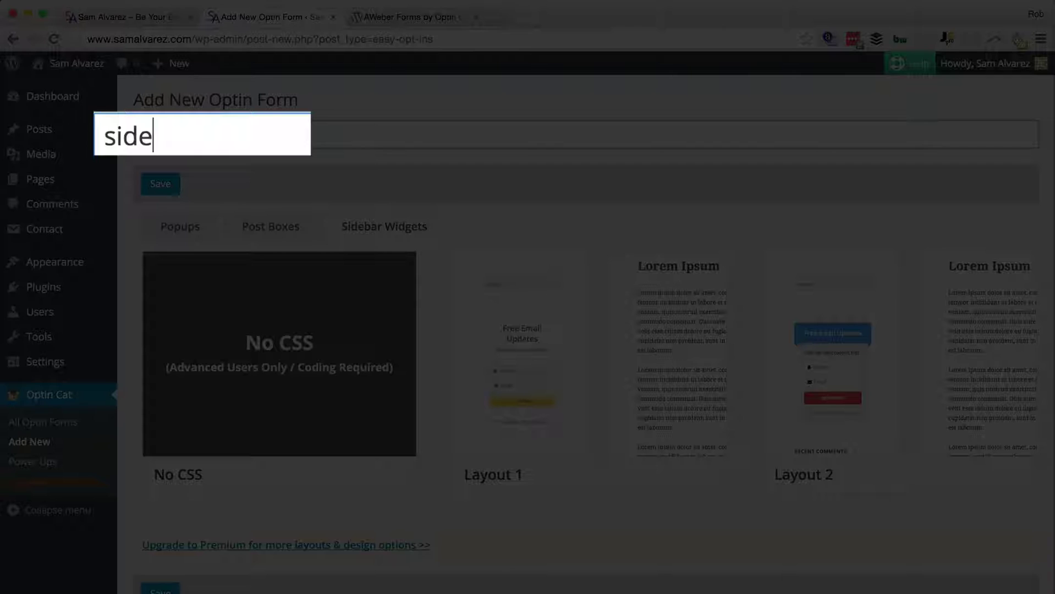
text(bar singu)
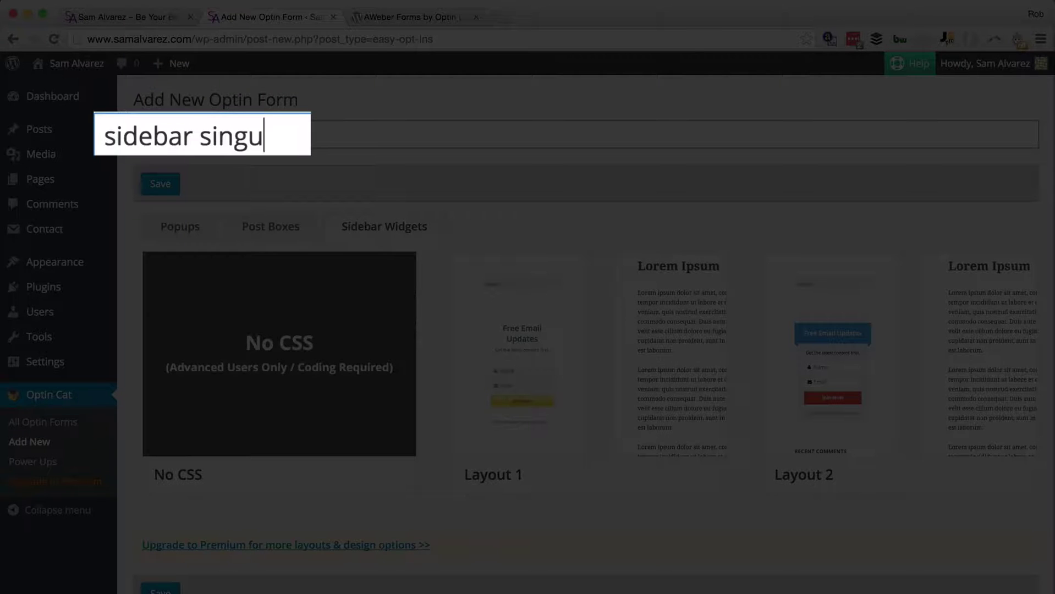
key(BackSpace)
key(BackSpace)
key(BackSpace)
text(gnup)
click(674, 475)
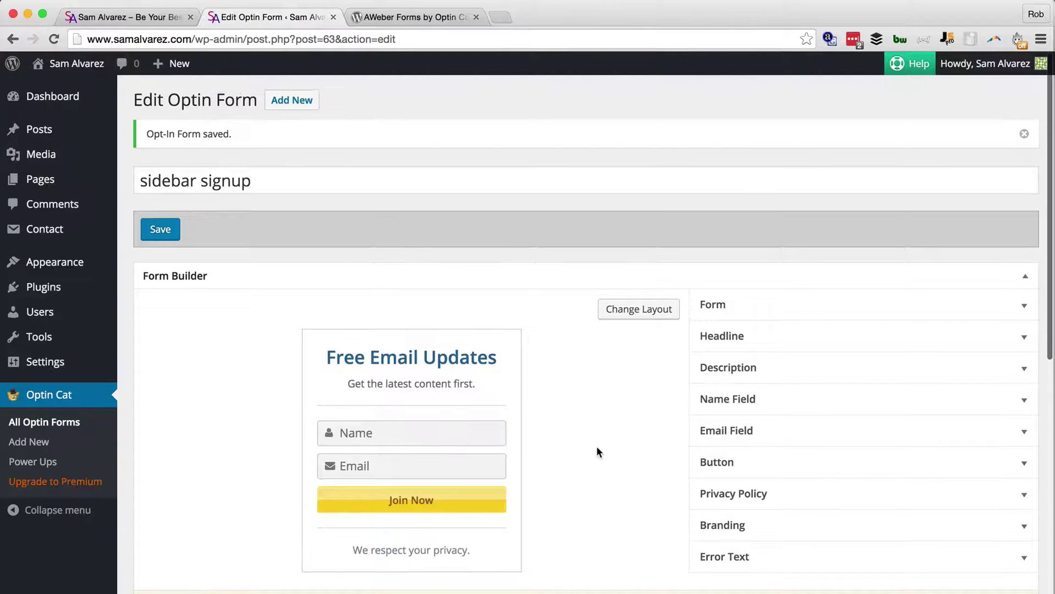
Allow Optin Cat access to AWeber to get the authorization code, then return to the form.
scroll(596, 447, down, 6)
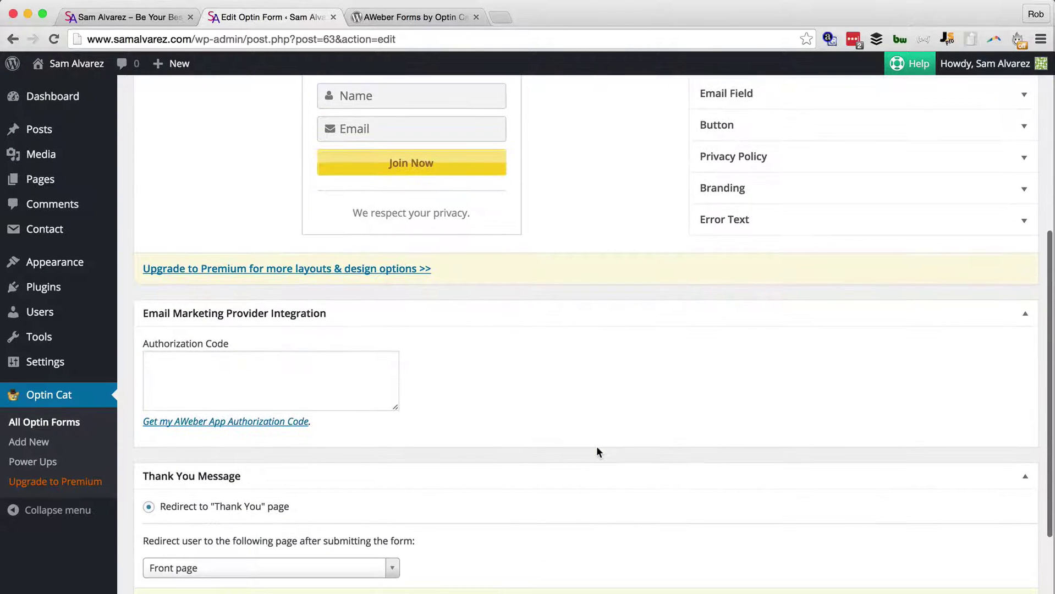
scroll(599, 452, down, 1)
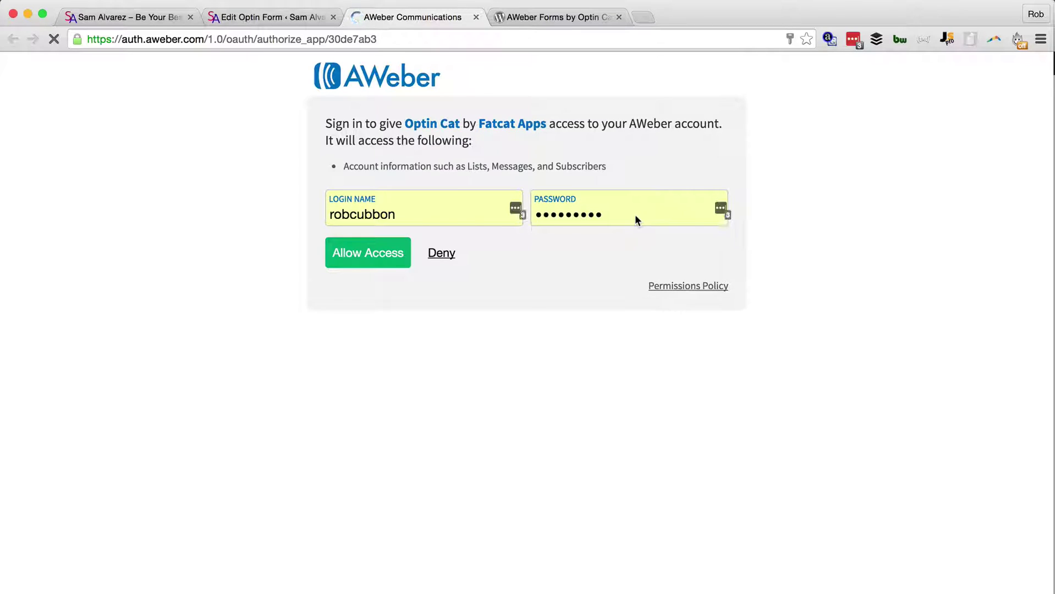
click(366, 250)
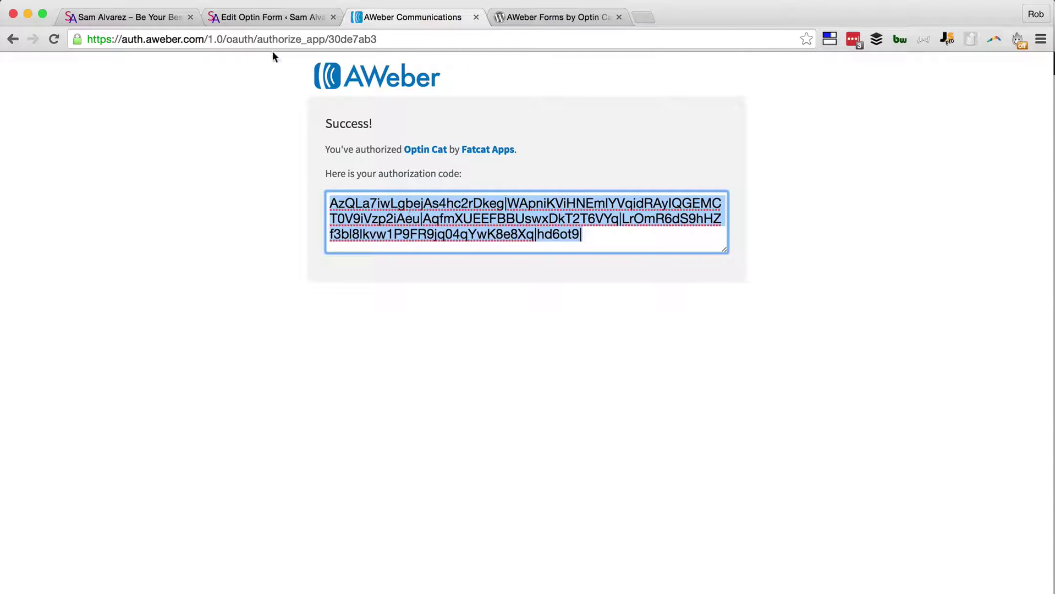
click(269, 18)
click(253, 343)
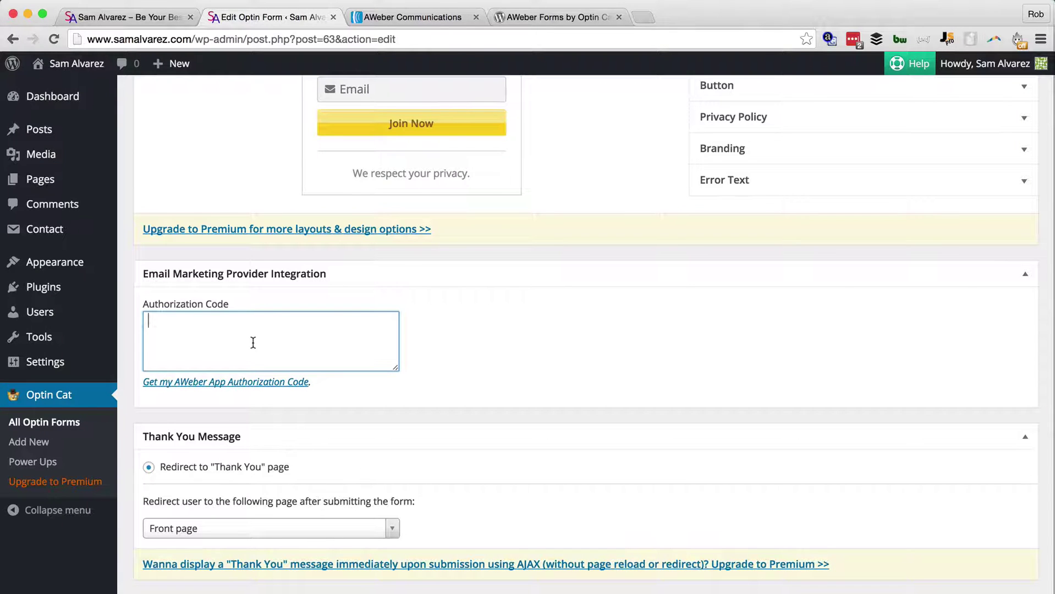
Paste the AWeber code, pick the online courses list, redirect to 'Thank you for subscribing', and save.
scroll(432, 236, down, 3)
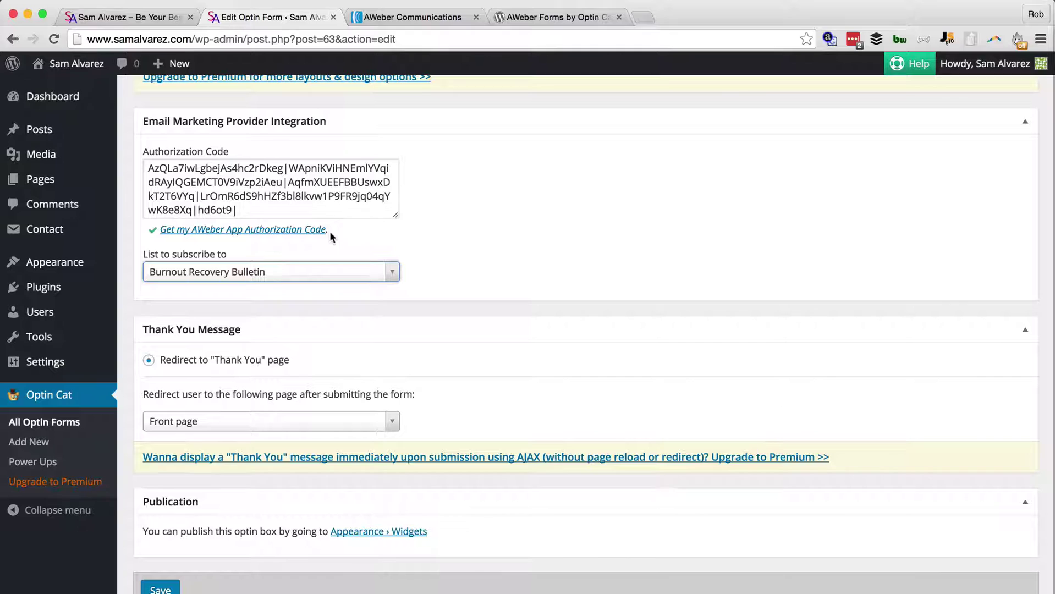
click(317, 275)
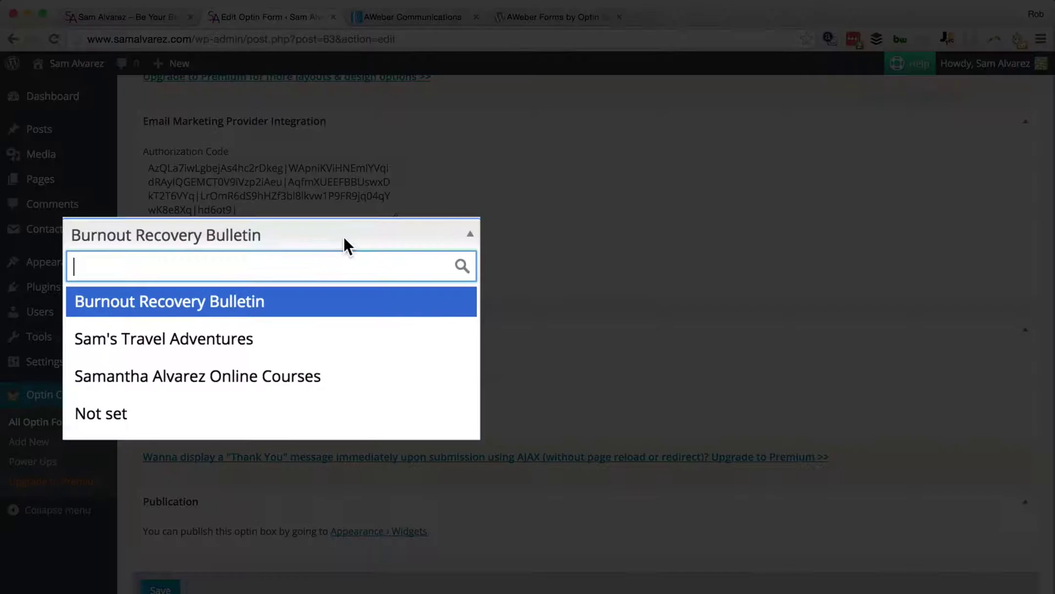
click(324, 377)
click(473, 329)
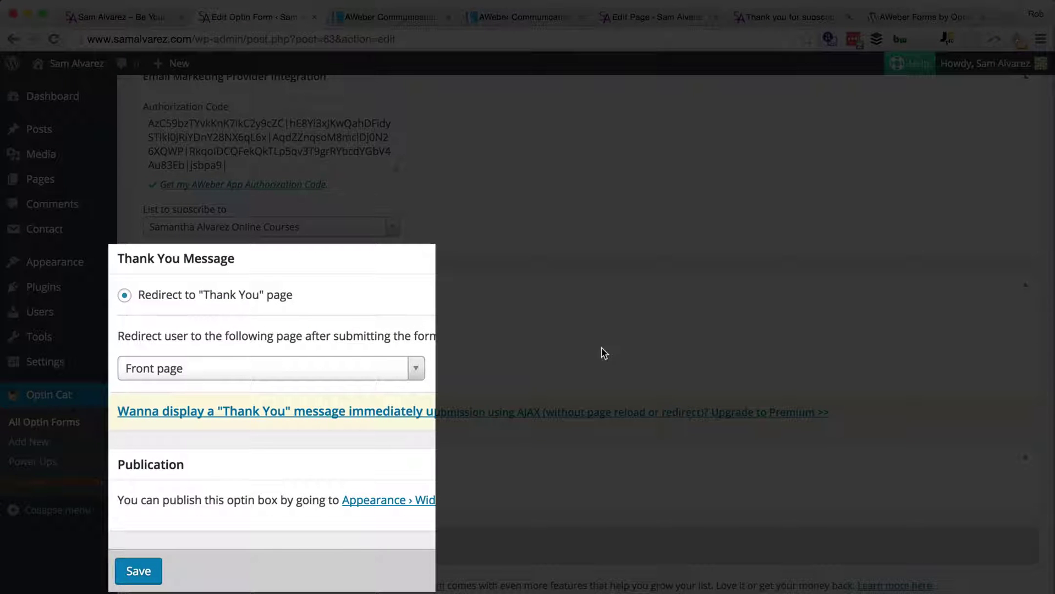
click(322, 378)
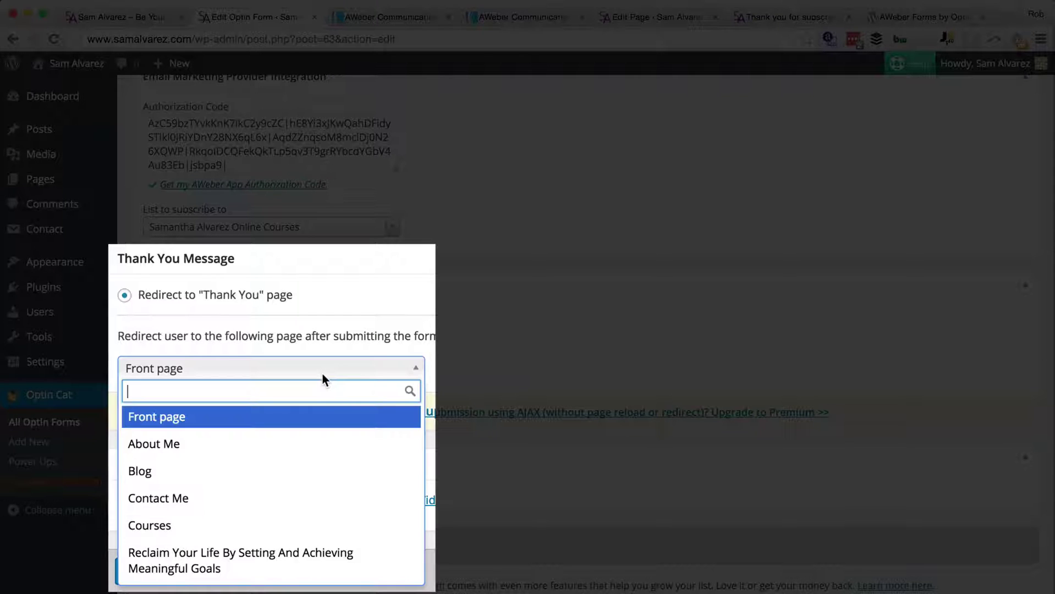
click(317, 567)
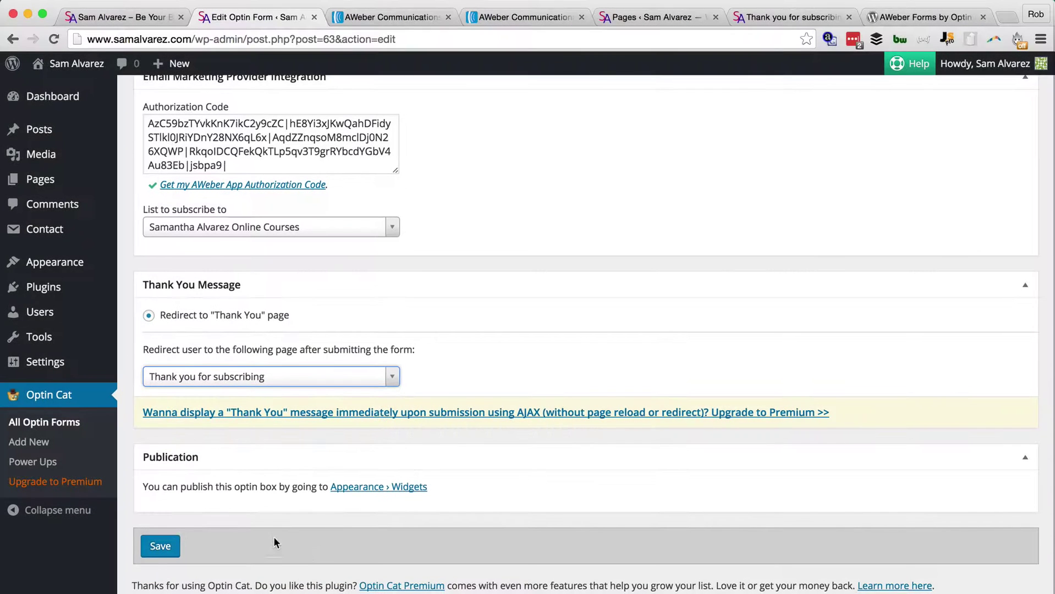
click(174, 539)
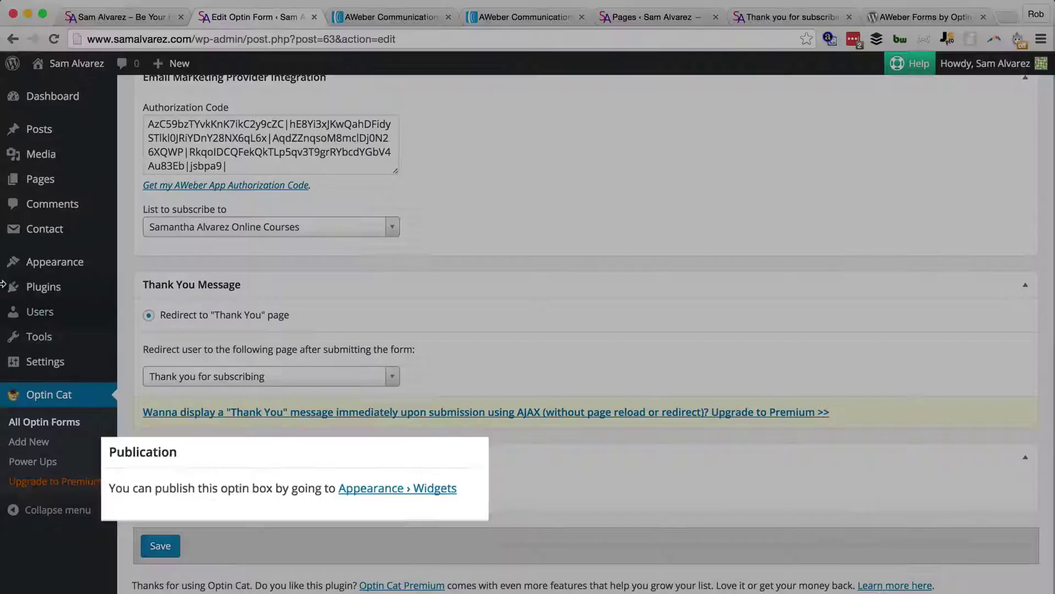
Add the Optin Cat Sidebar Widget to the Right Sidebar showing 'sidebar signup', save, and view the homepage.
mouse_move(48, 267)
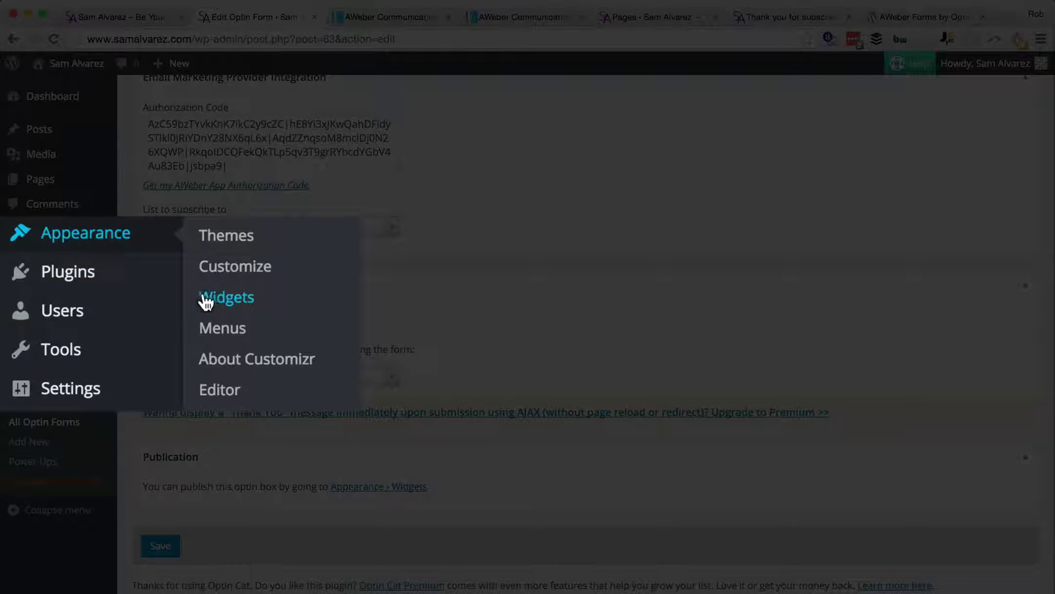
click(209, 301)
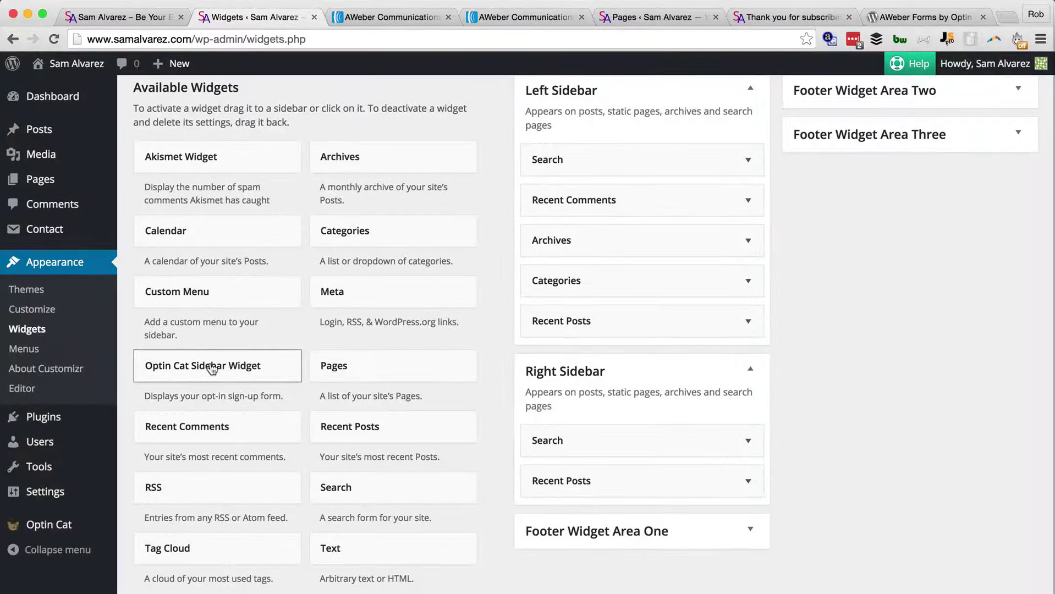
drag(212, 369, 655, 421)
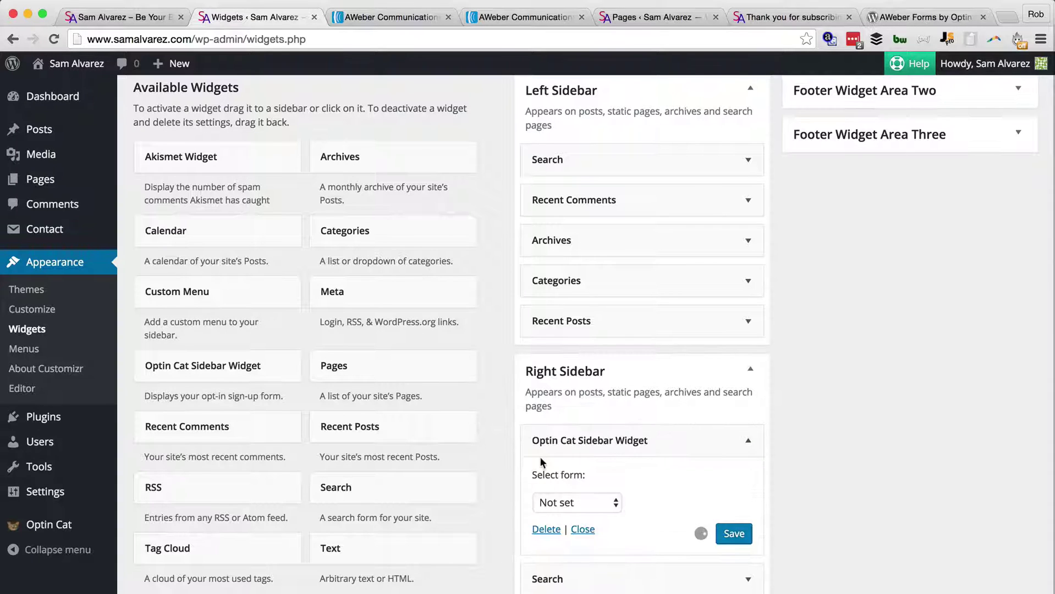
scroll(580, 407, down, 3)
click(580, 407)
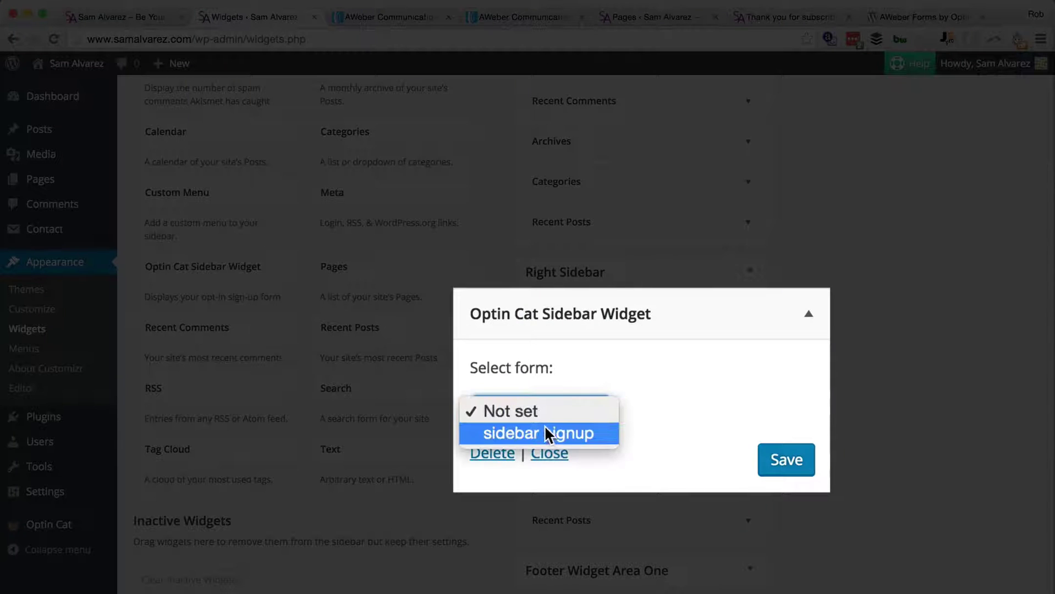
click(547, 433)
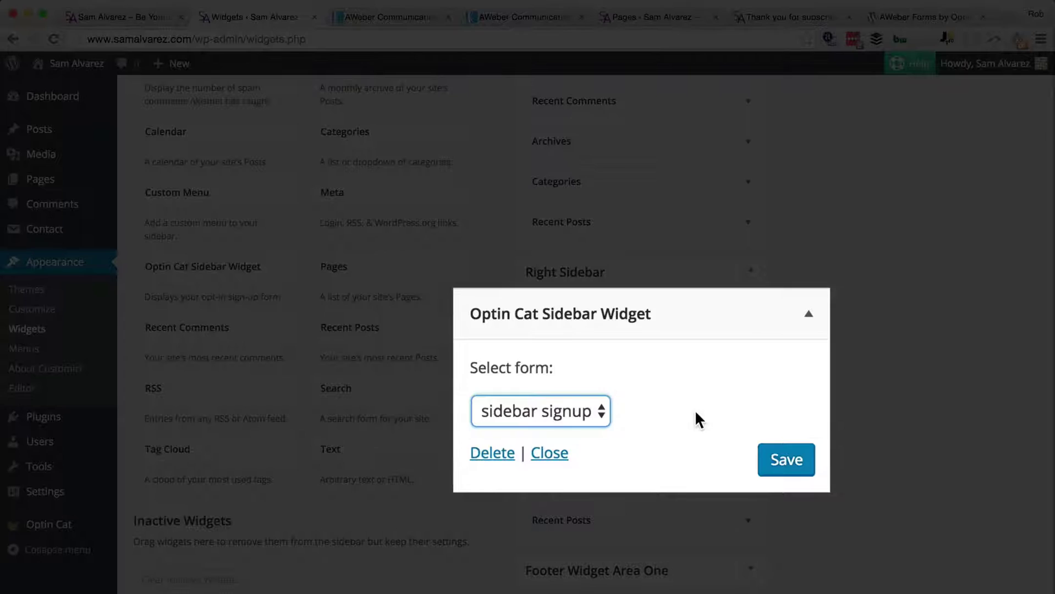
click(782, 459)
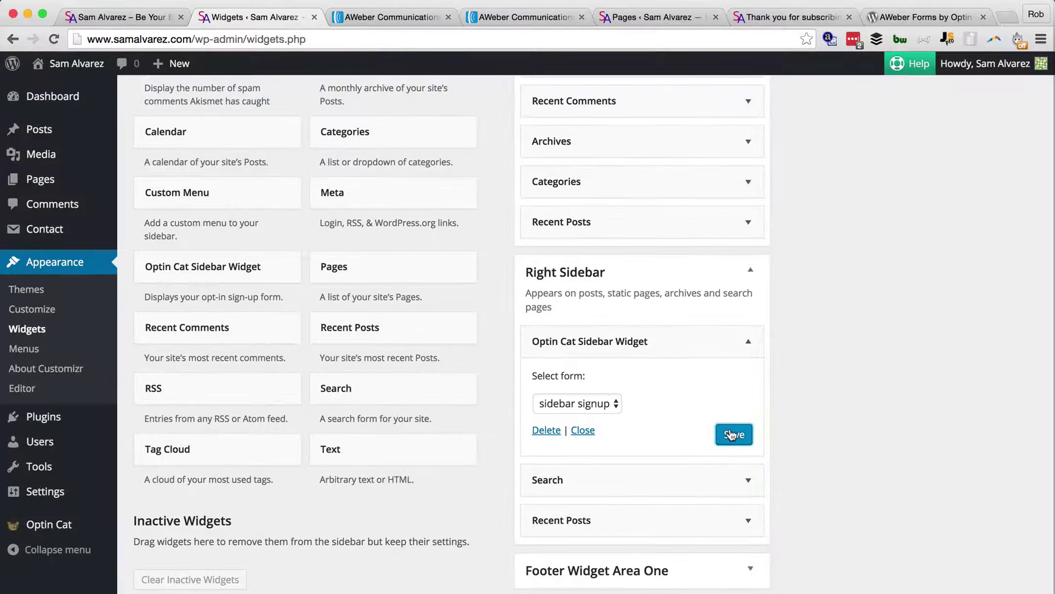
click(118, 16)
On the About Me page, dismiss the popup and join via the sidebar form with a name and saved email.
key(super+r)
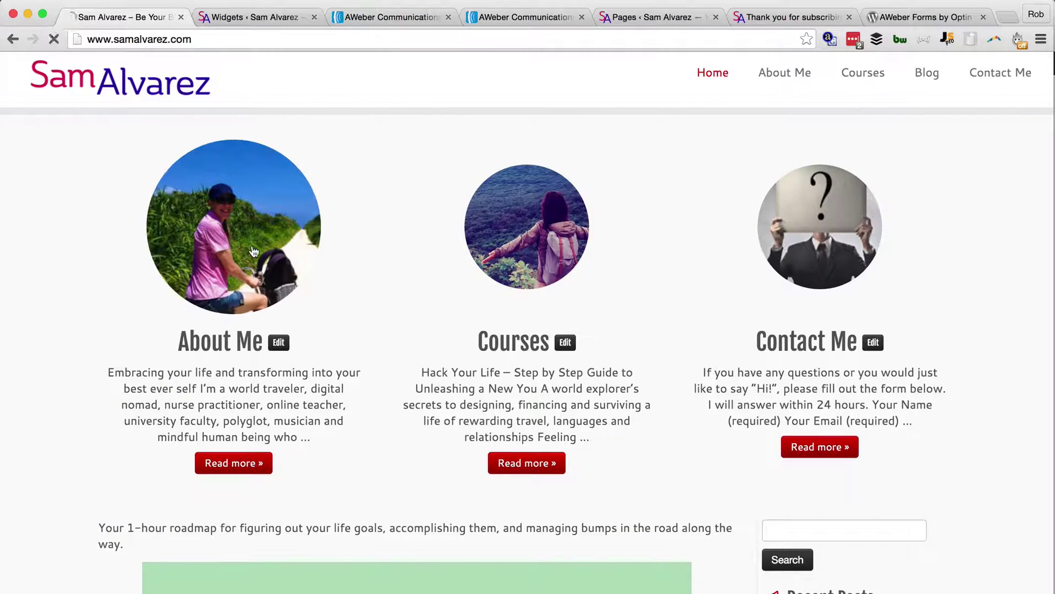
click(254, 252)
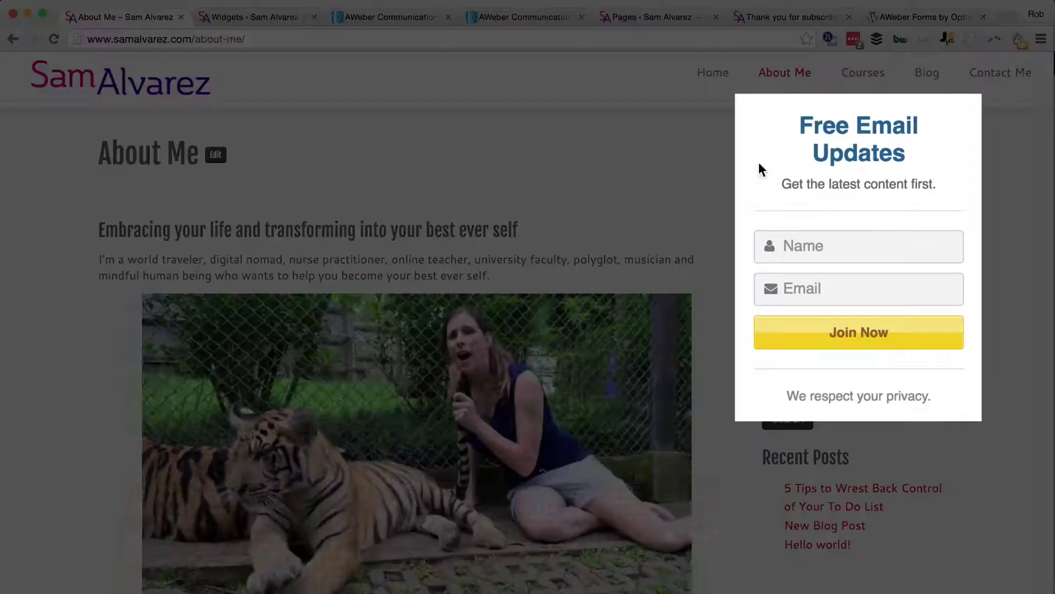
key(Escape)
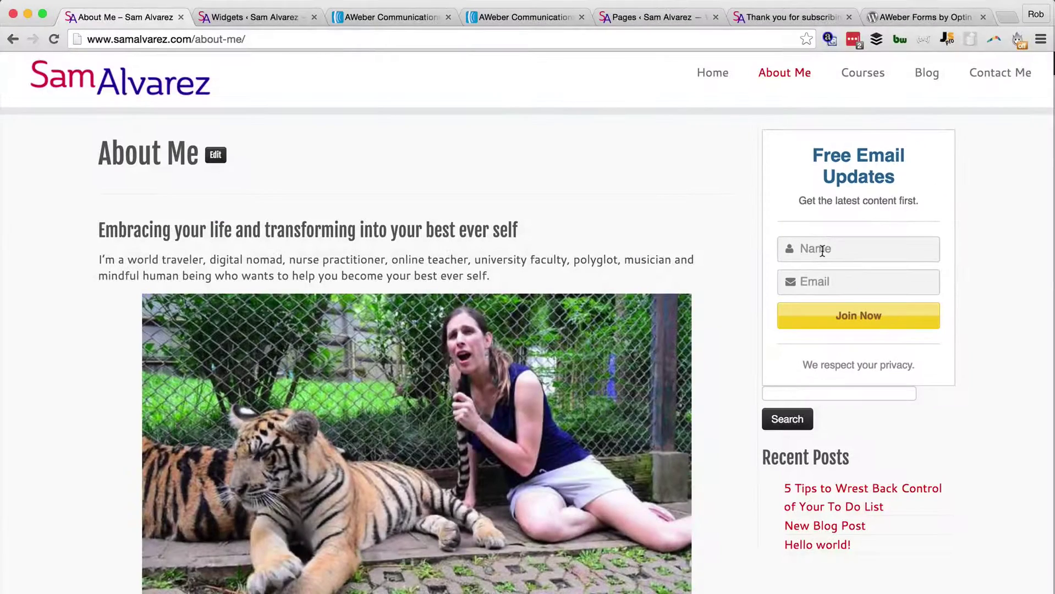
text(Rob)
key(Tab)
text(rob)
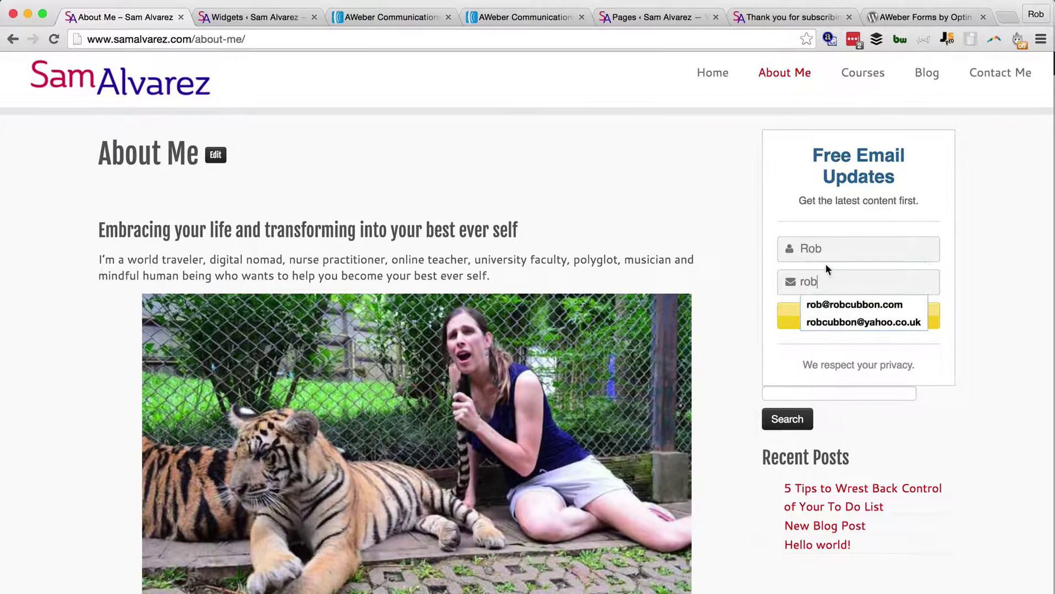
click(855, 304)
click(838, 316)
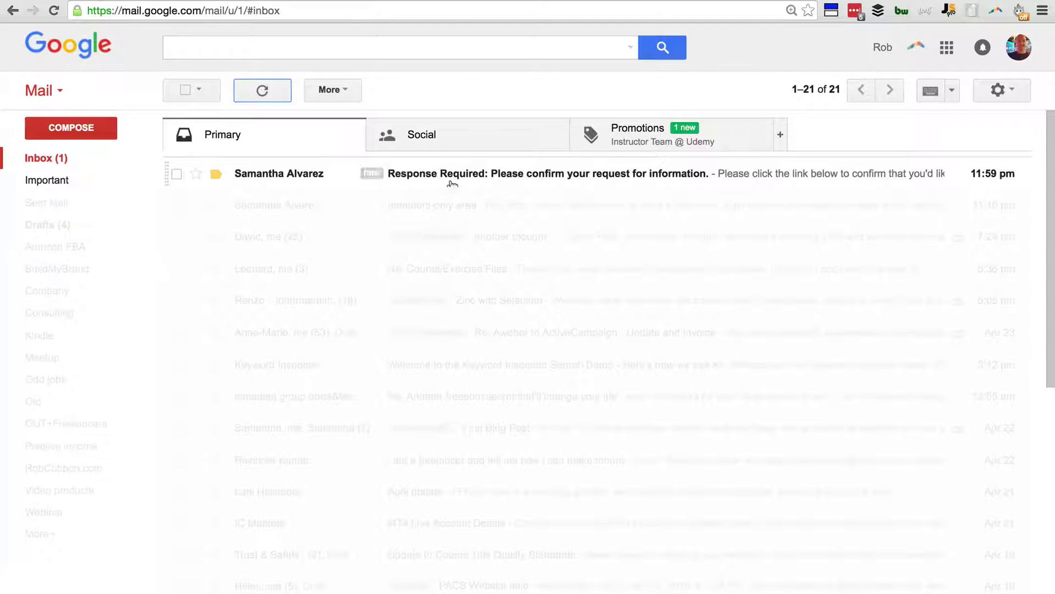
Open the 'Response Required' email in Gmail to confirm the subscription.
click(450, 182)
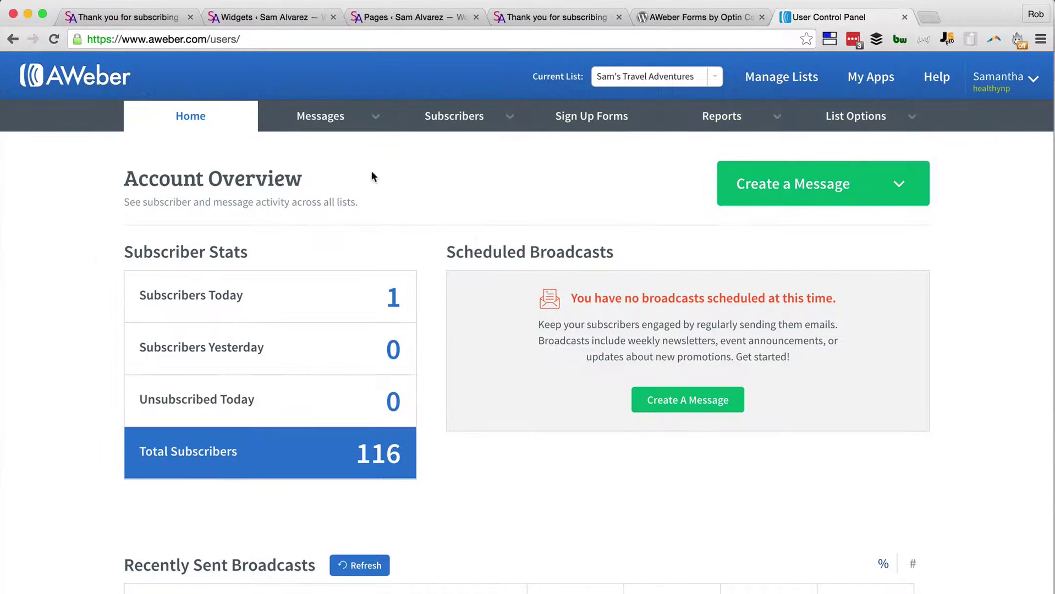
Switch AWeber's current list to online courses and view its subscribers to find the new signup.
click(688, 77)
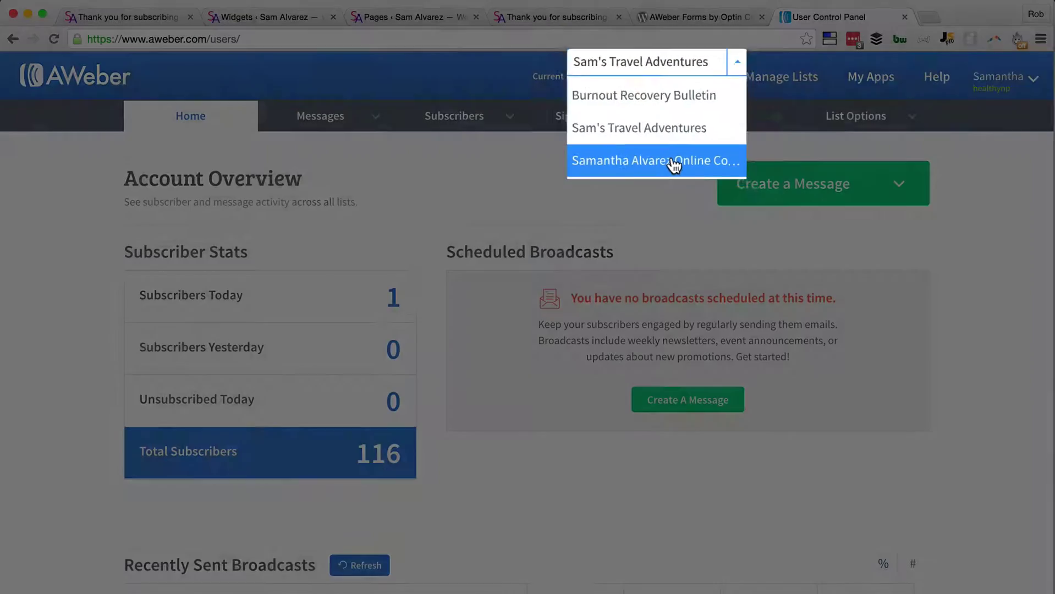
click(676, 165)
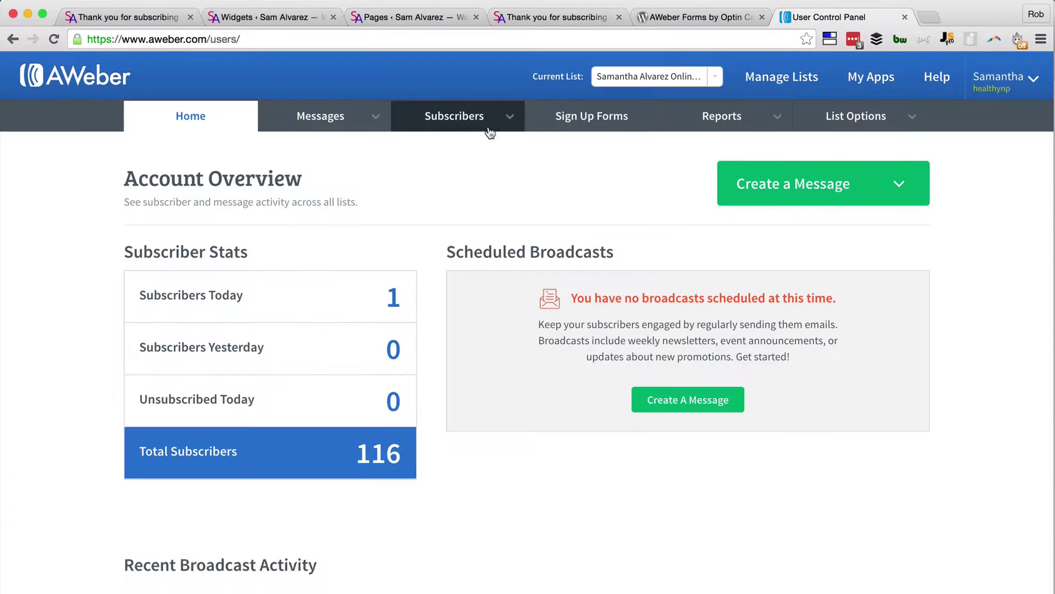
mouse_move(487, 121)
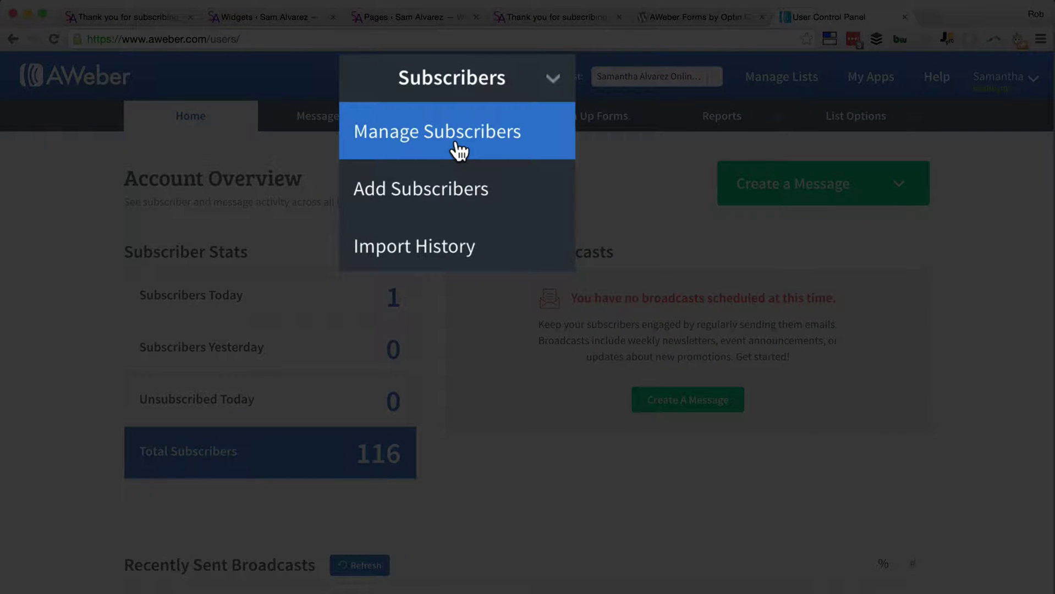
click(457, 151)
scroll(342, 245, down, 15)
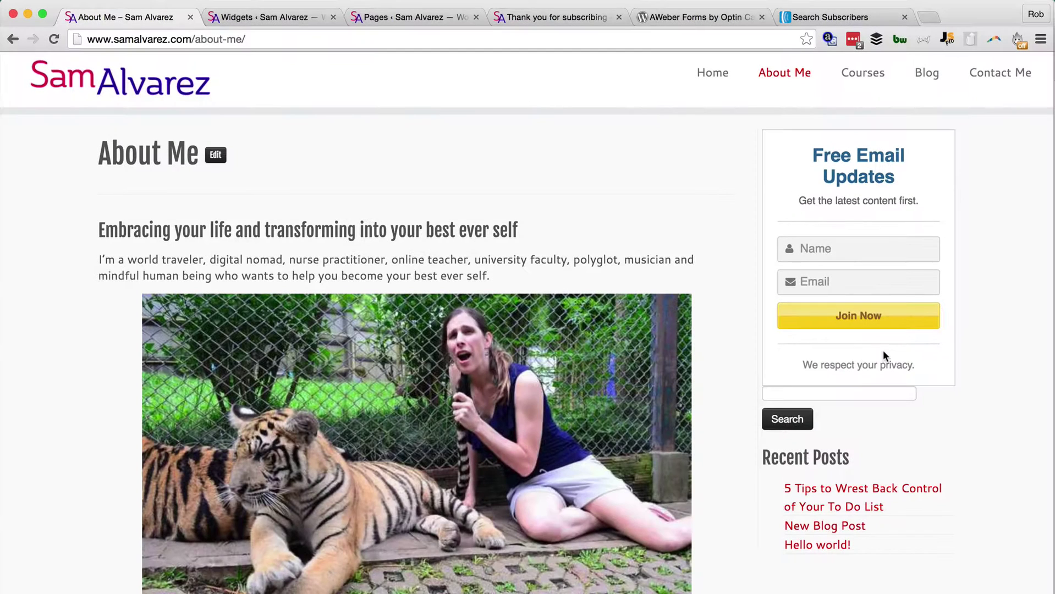
Open the Courses page to check its sidebar Free Email Updates form.
click(874, 81)
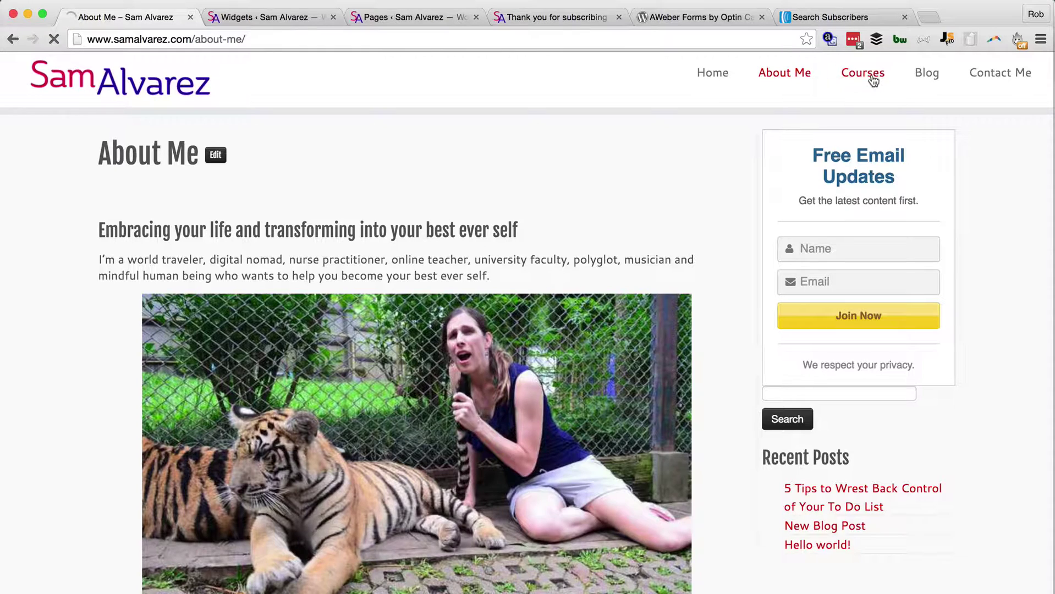